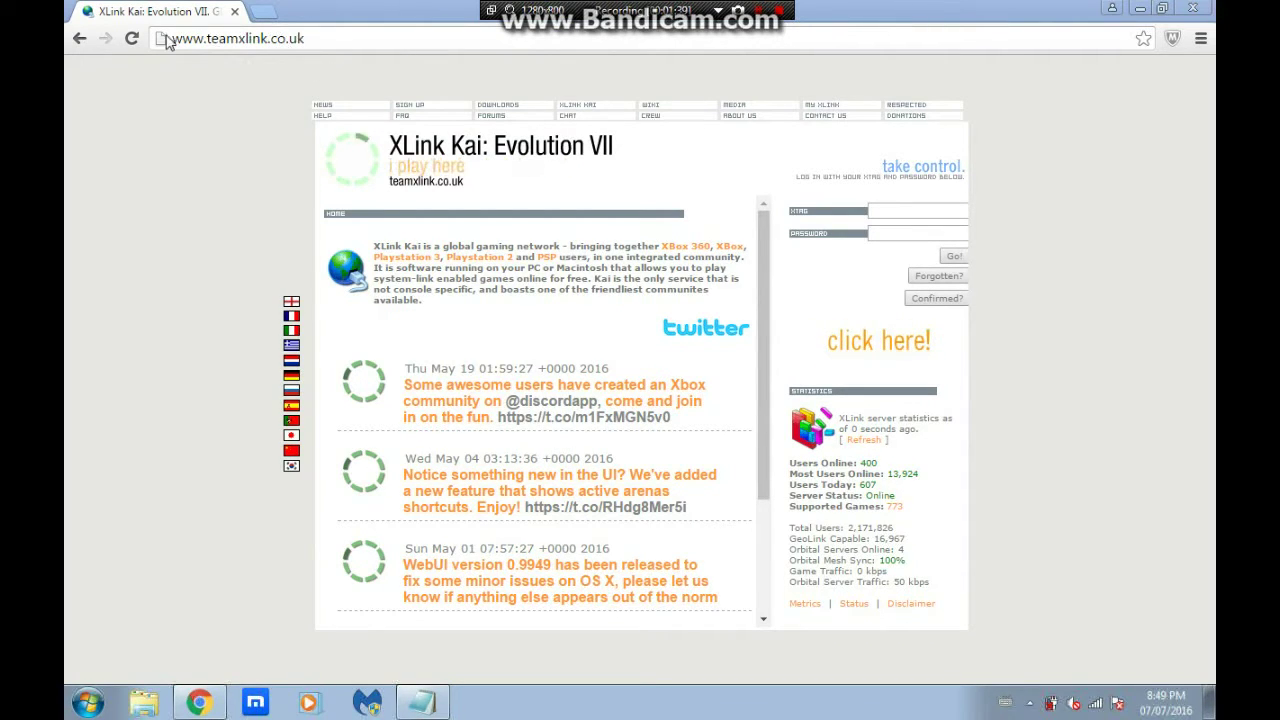
# Reload the XLink Kai site and download the Evolution 7.4 Windows installer from the Downloads page
pyautogui.click(240, 38)
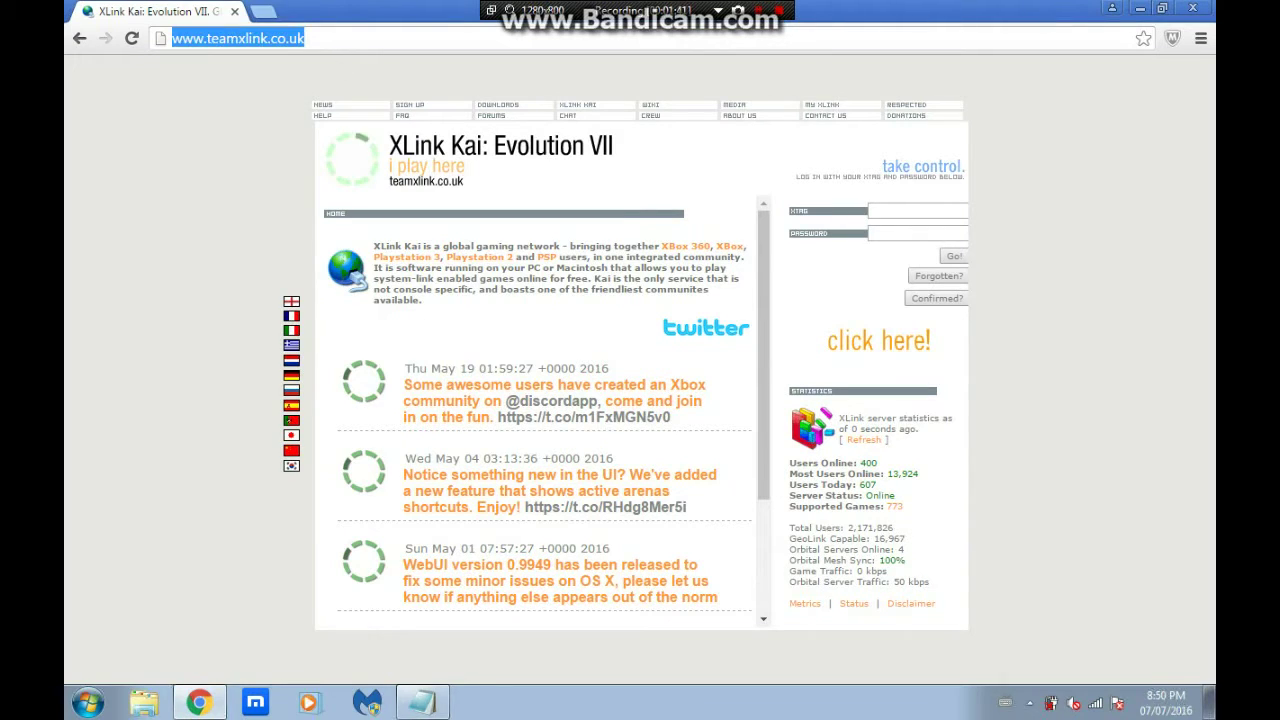
pyautogui.press('Return')
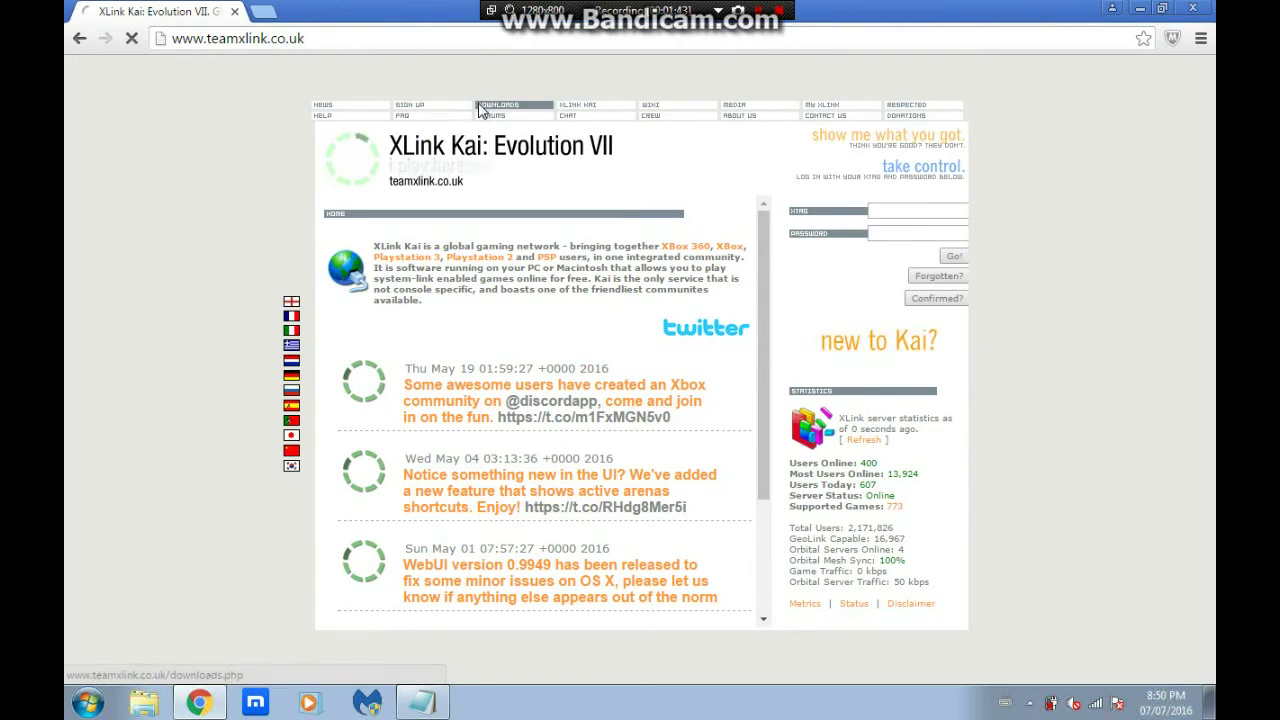
pyautogui.click(479, 108)
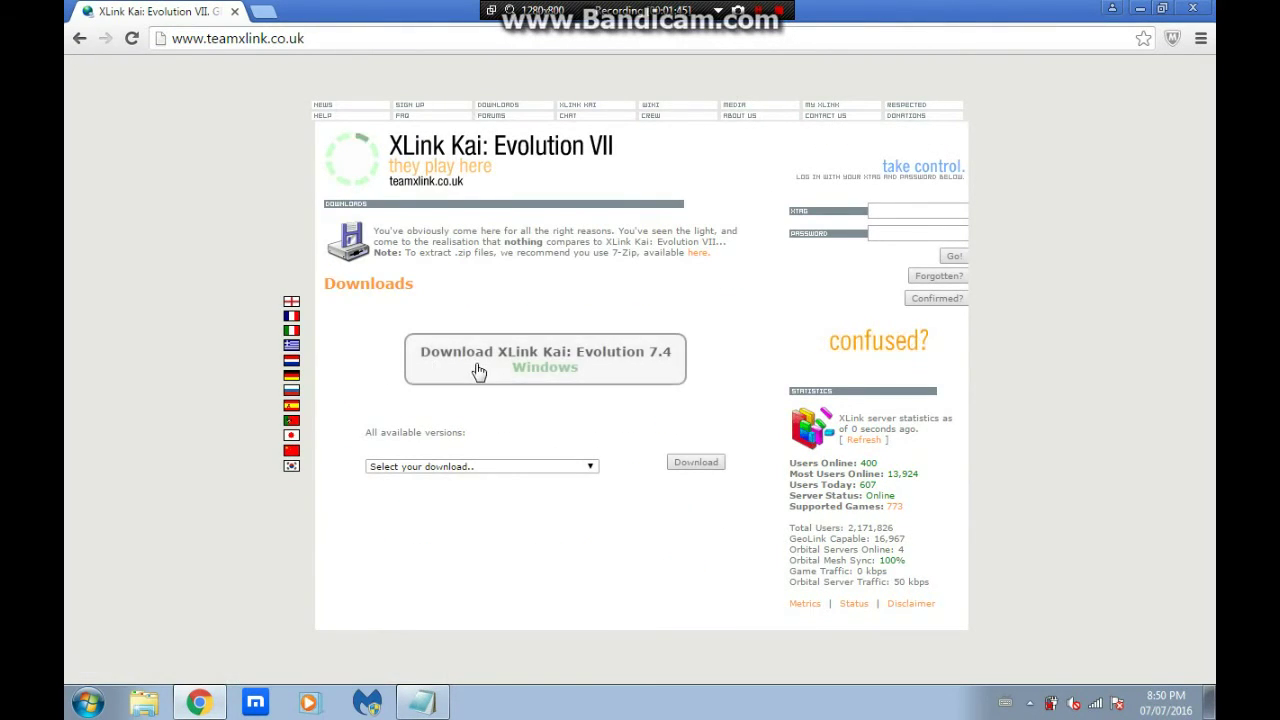
pyautogui.click(479, 370)
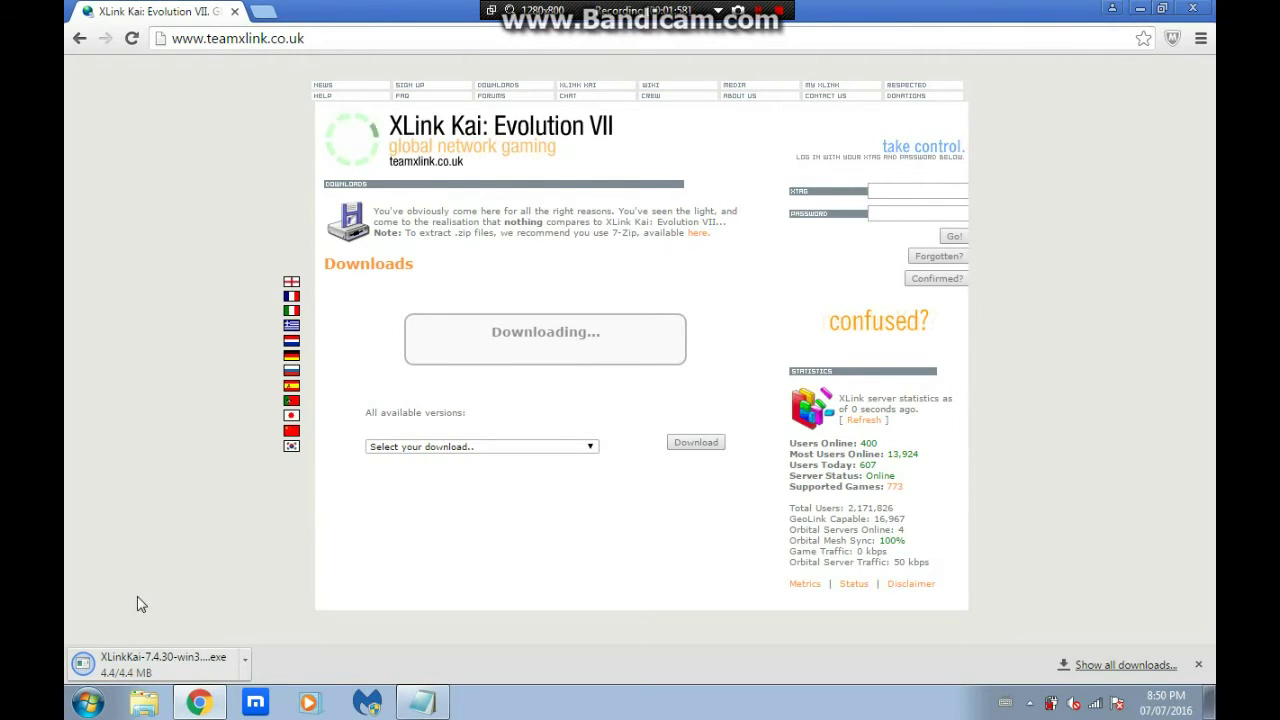
# Run the downloaded XLink Kai 7.4 installer, agree to the license terms, and close setup once successful
pyautogui.click(147, 666)
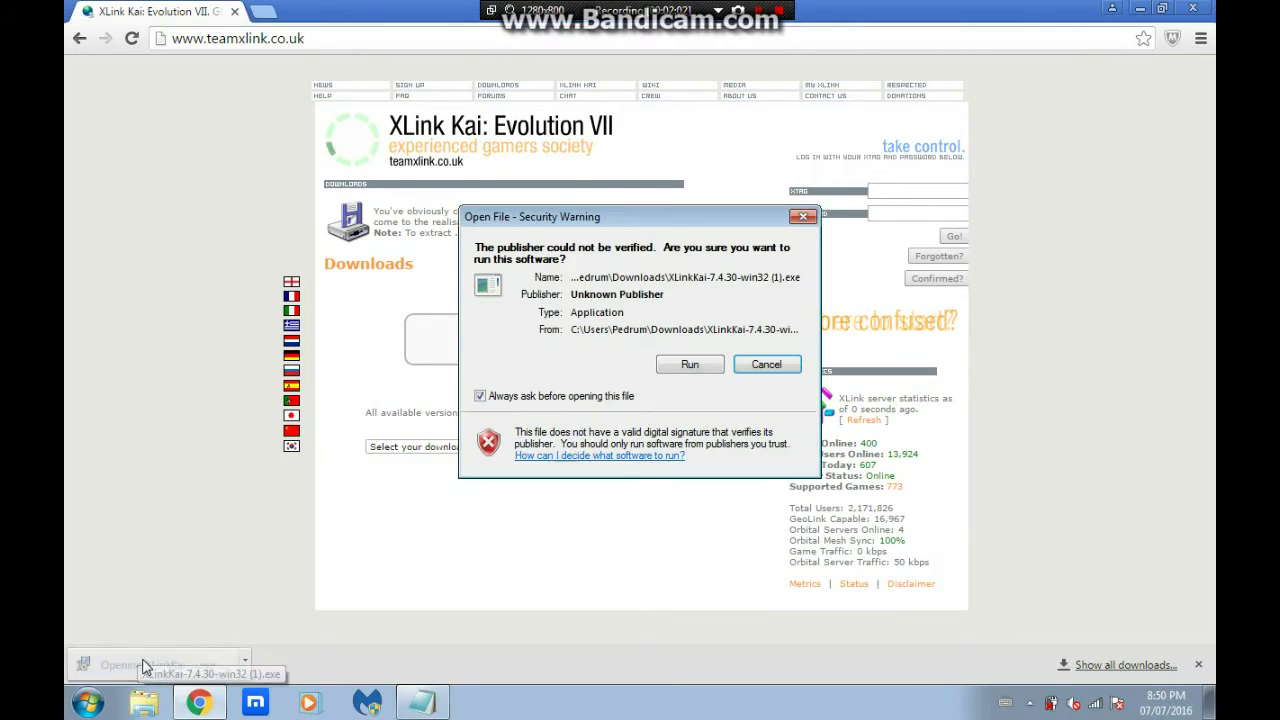
pyautogui.click(689, 366)
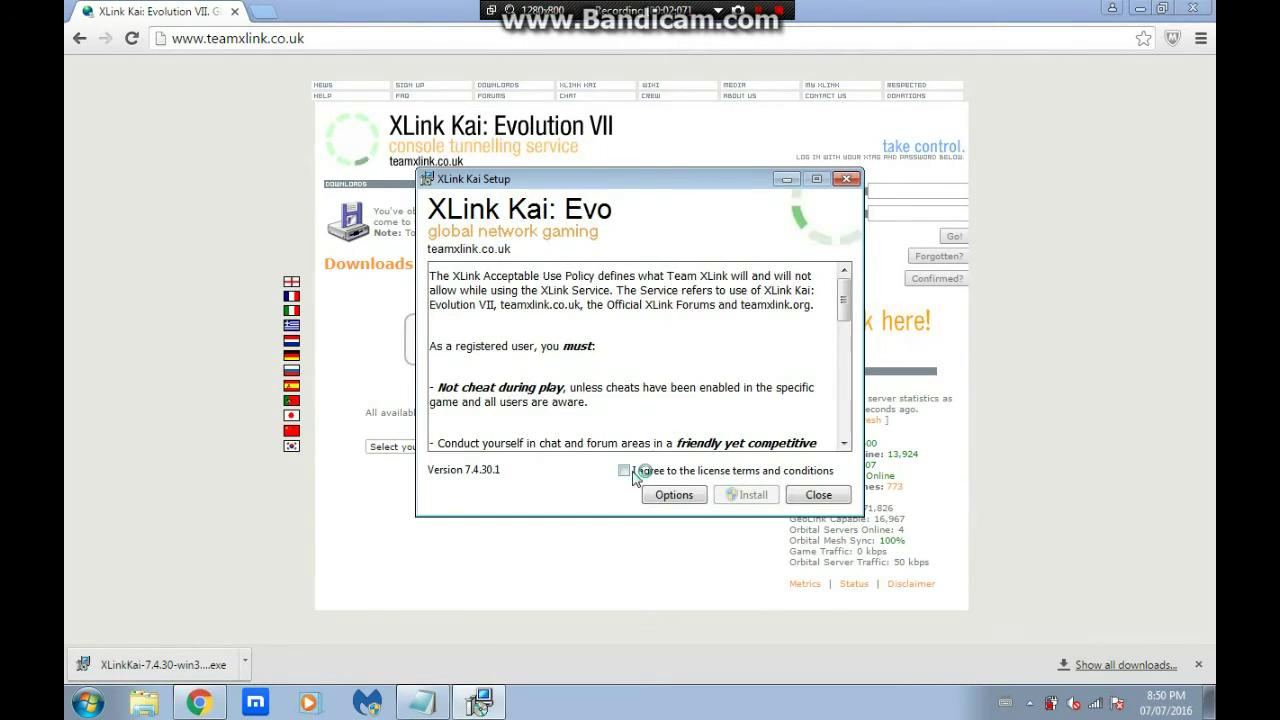
pyautogui.click(626, 471)
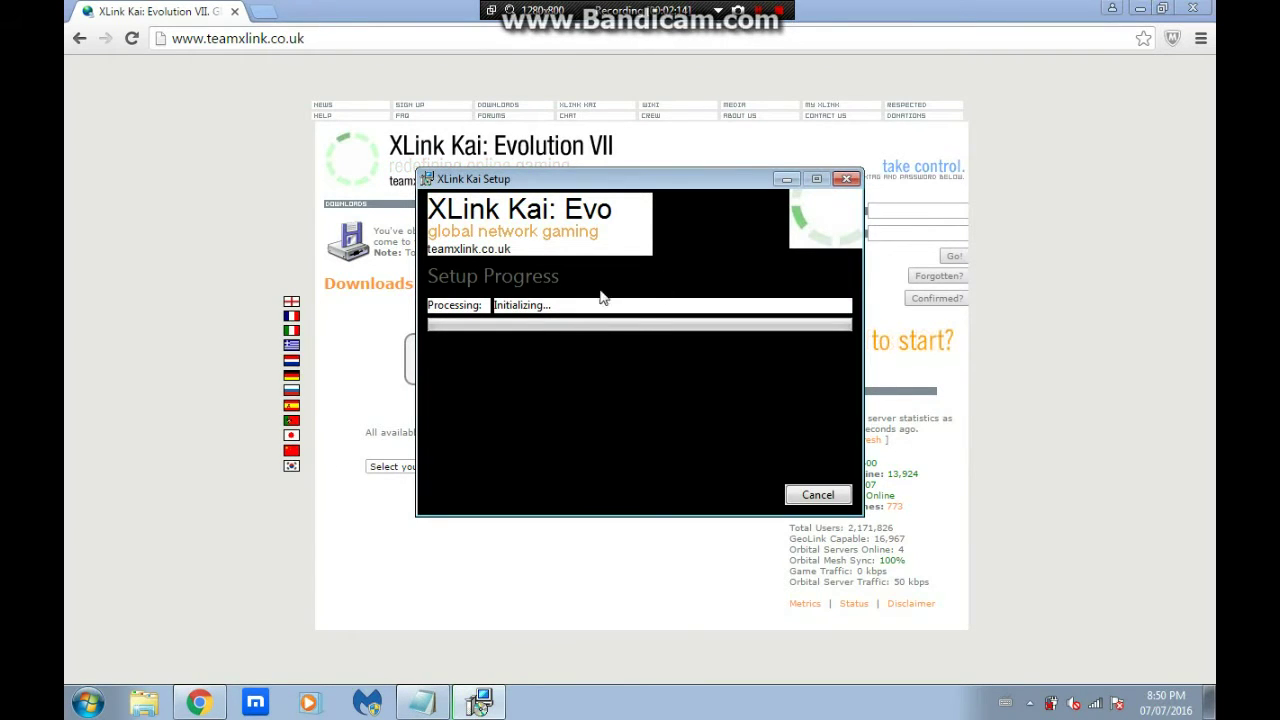
pyautogui.moveTo(612, 180); pyautogui.dragTo(611, 216)
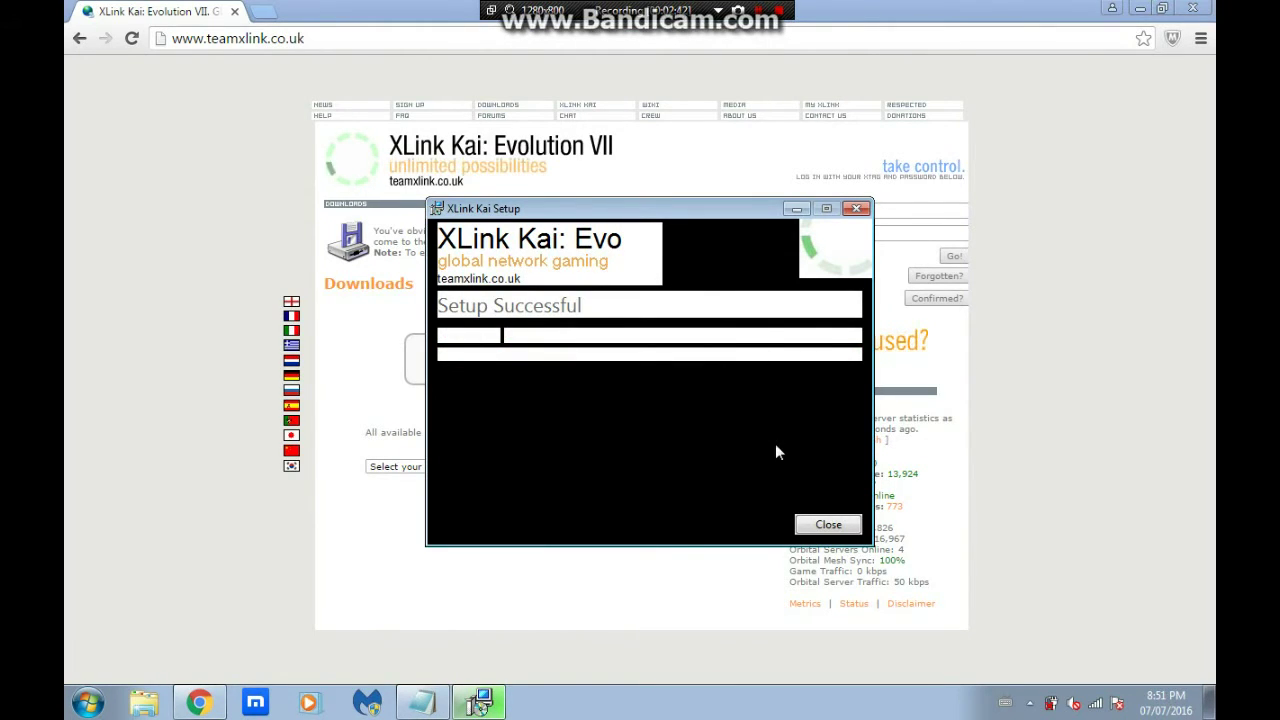
pyautogui.click(798, 522)
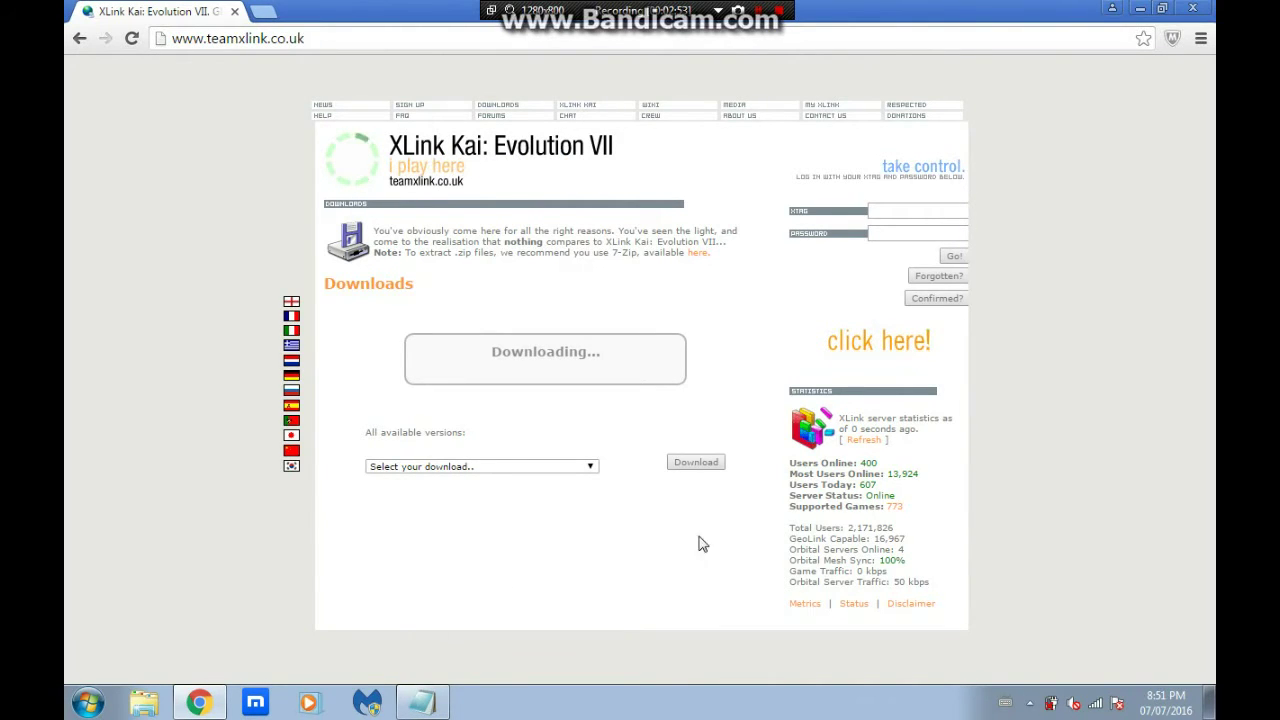
# Search the Start menu for 'start kai' and launch Start Kai
pyautogui.click(67, 709)
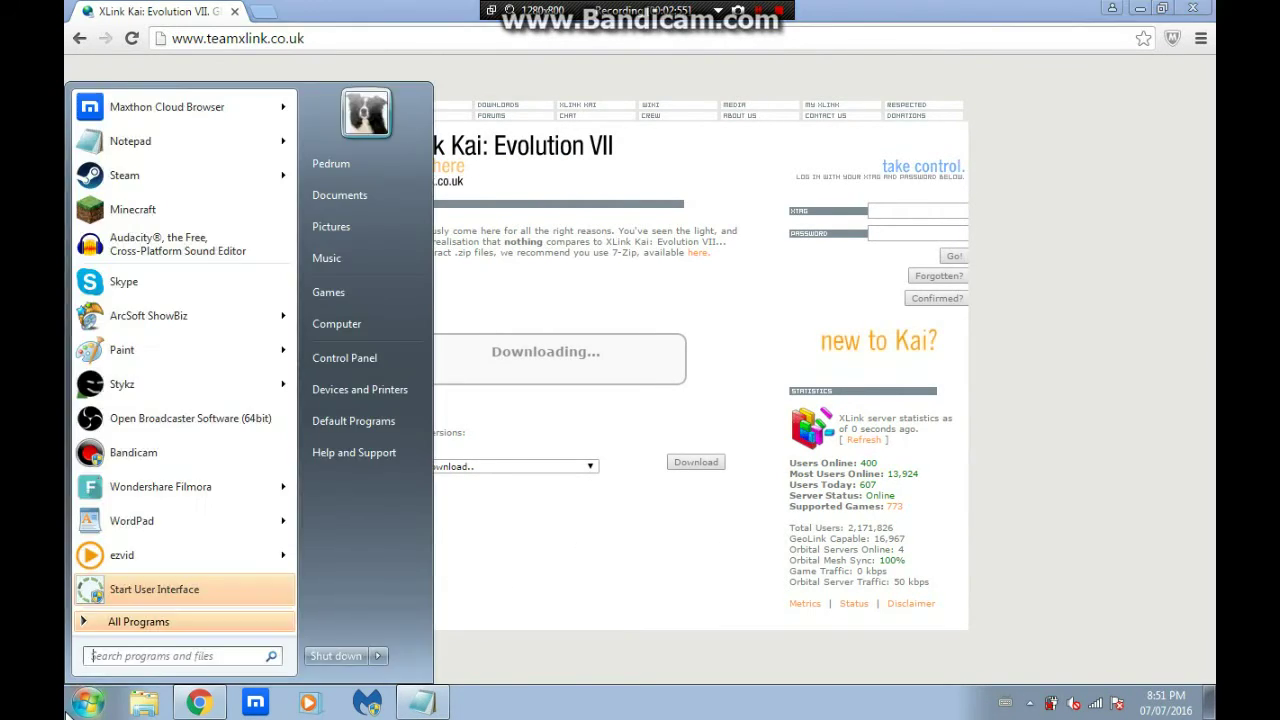
pyautogui.write('start kai')
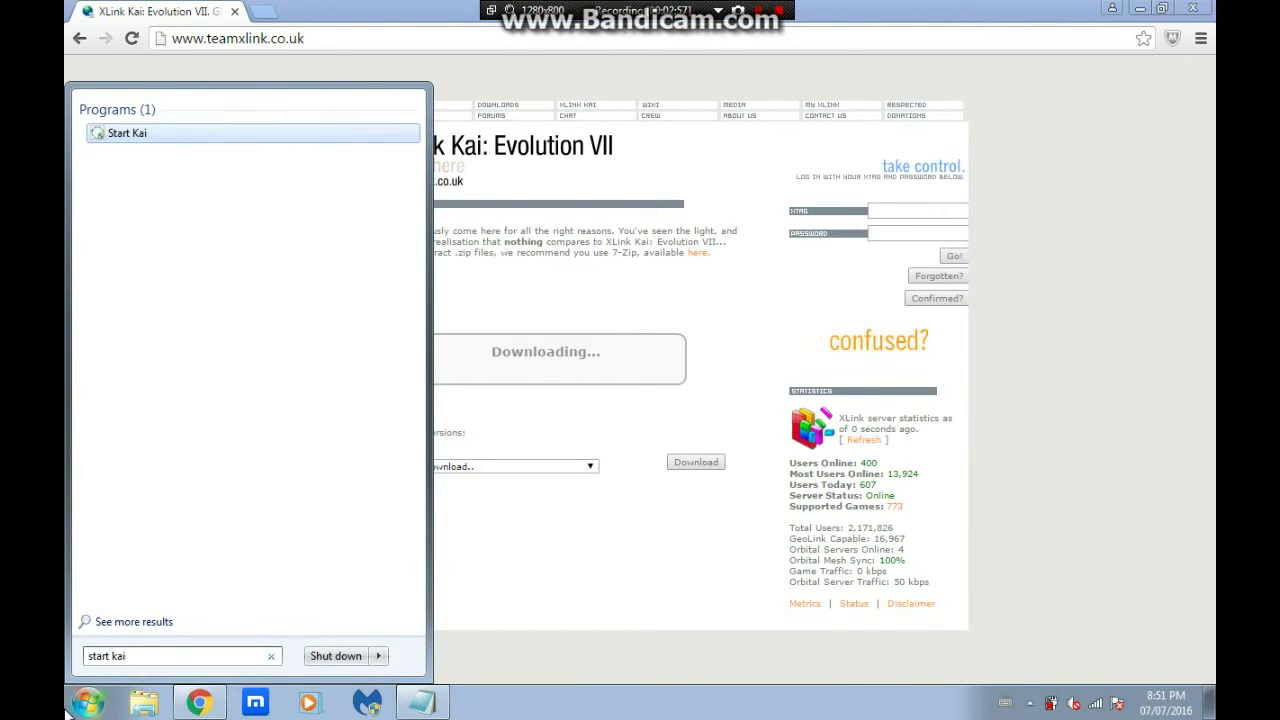
pyautogui.click(123, 140)
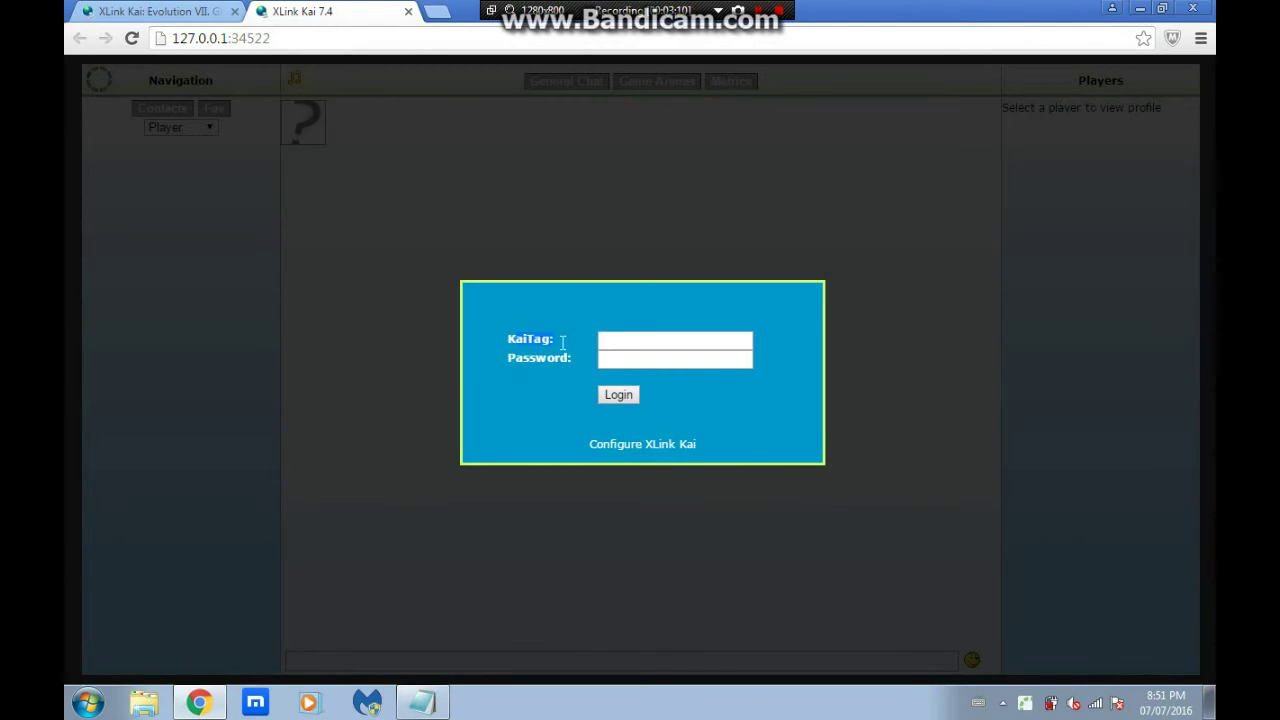
# Log in with the KaiTag and password, then browse the Game Arenas console list
pyautogui.click(554, 338)
pyautogui.press('Return')
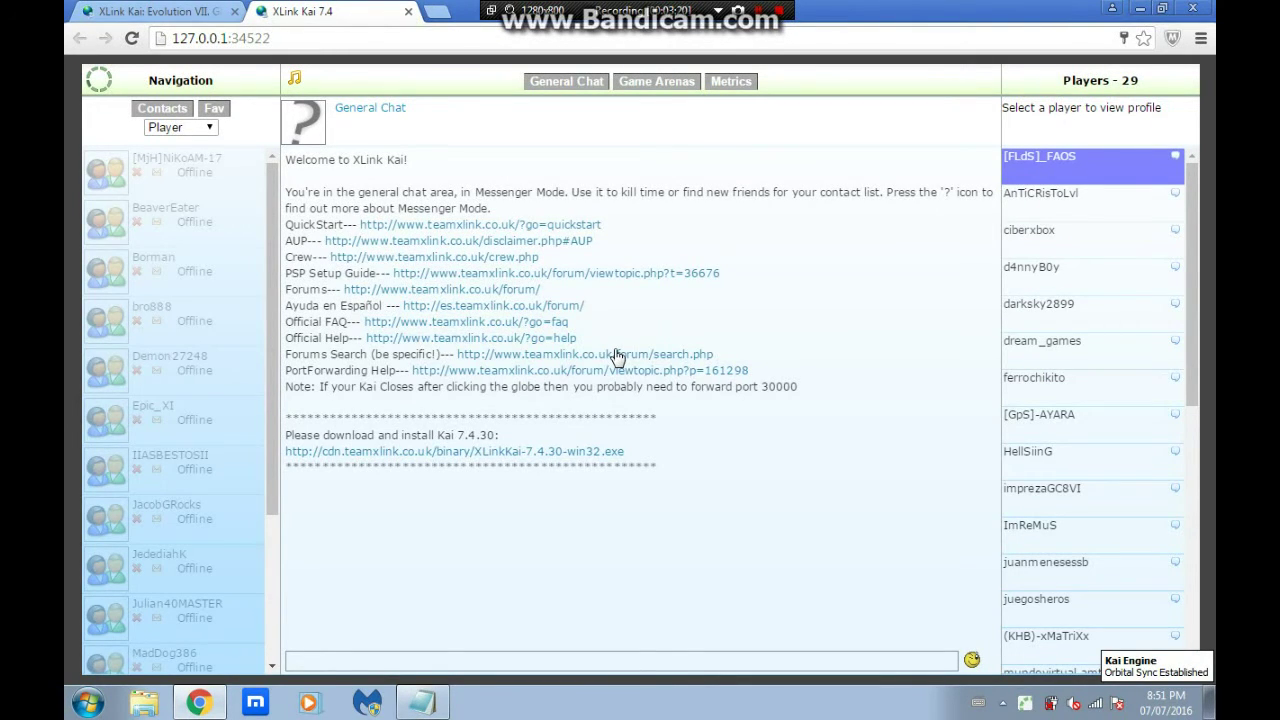
pyautogui.click(635, 88)
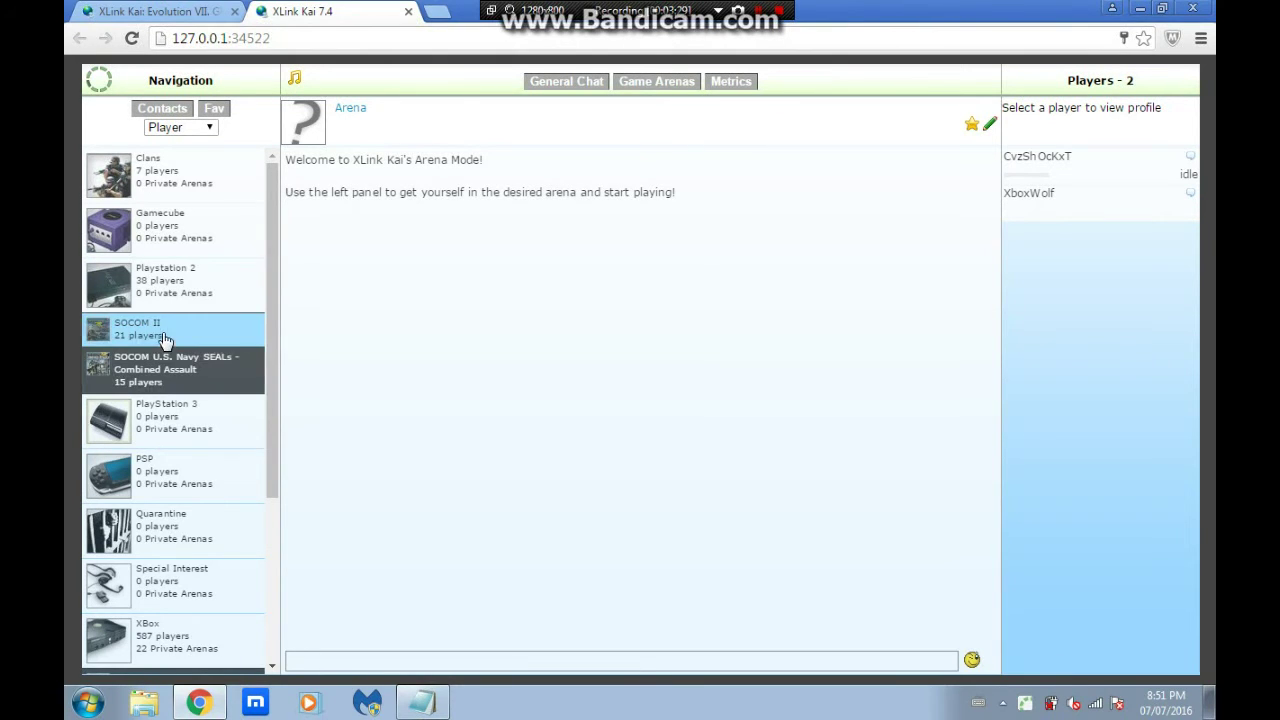
pyautogui.moveTo(276, 304); pyautogui.dragTo(244, 461)
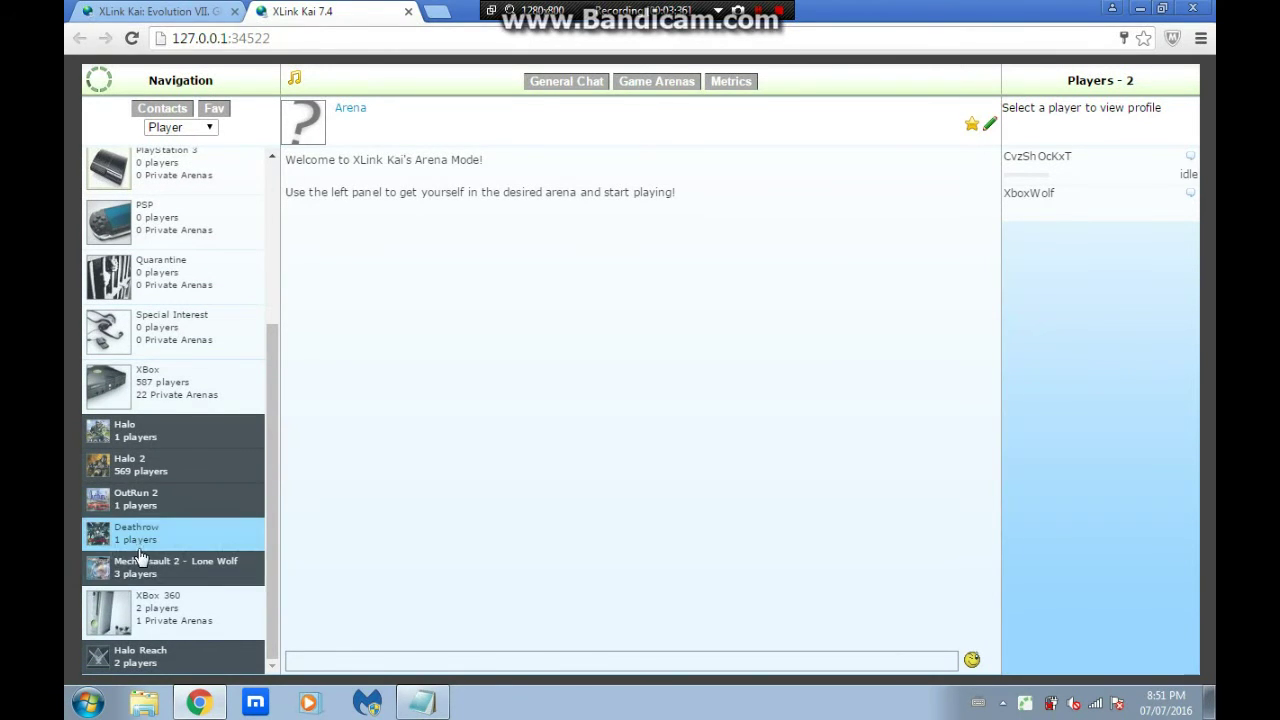
pyautogui.moveTo(268, 446); pyautogui.dragTo(261, 285)
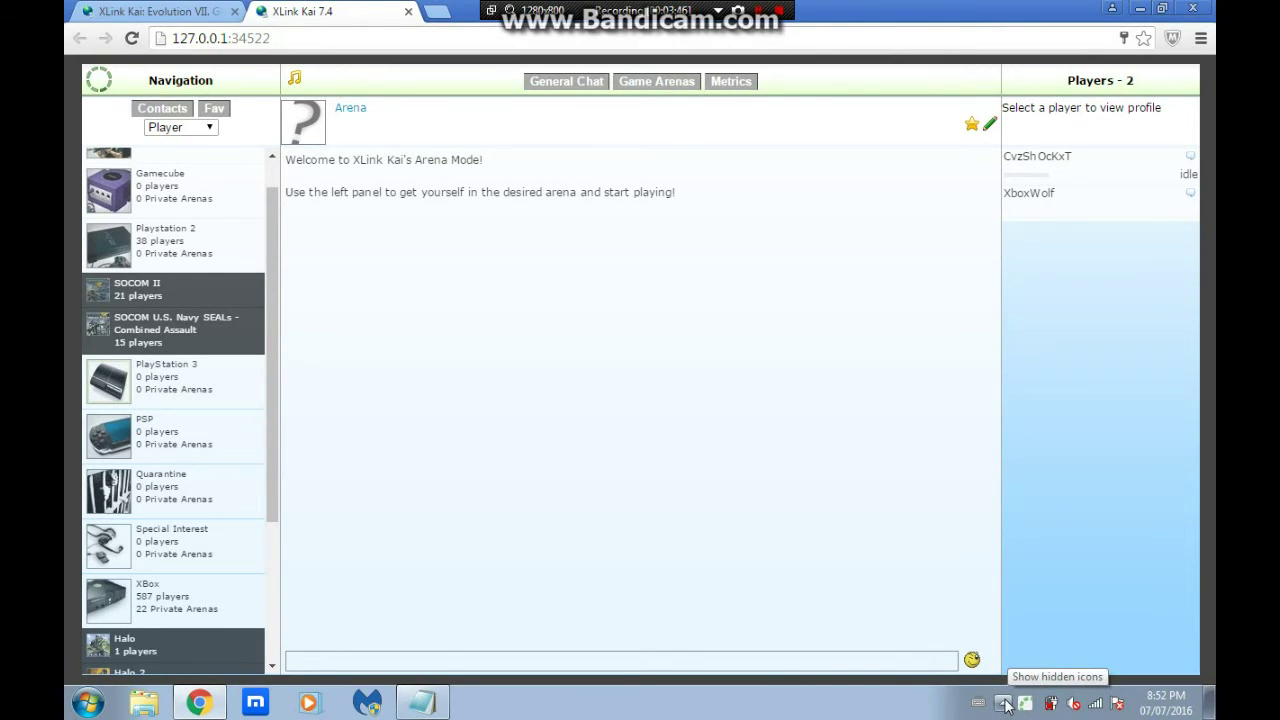
pyautogui.click(1005, 704)
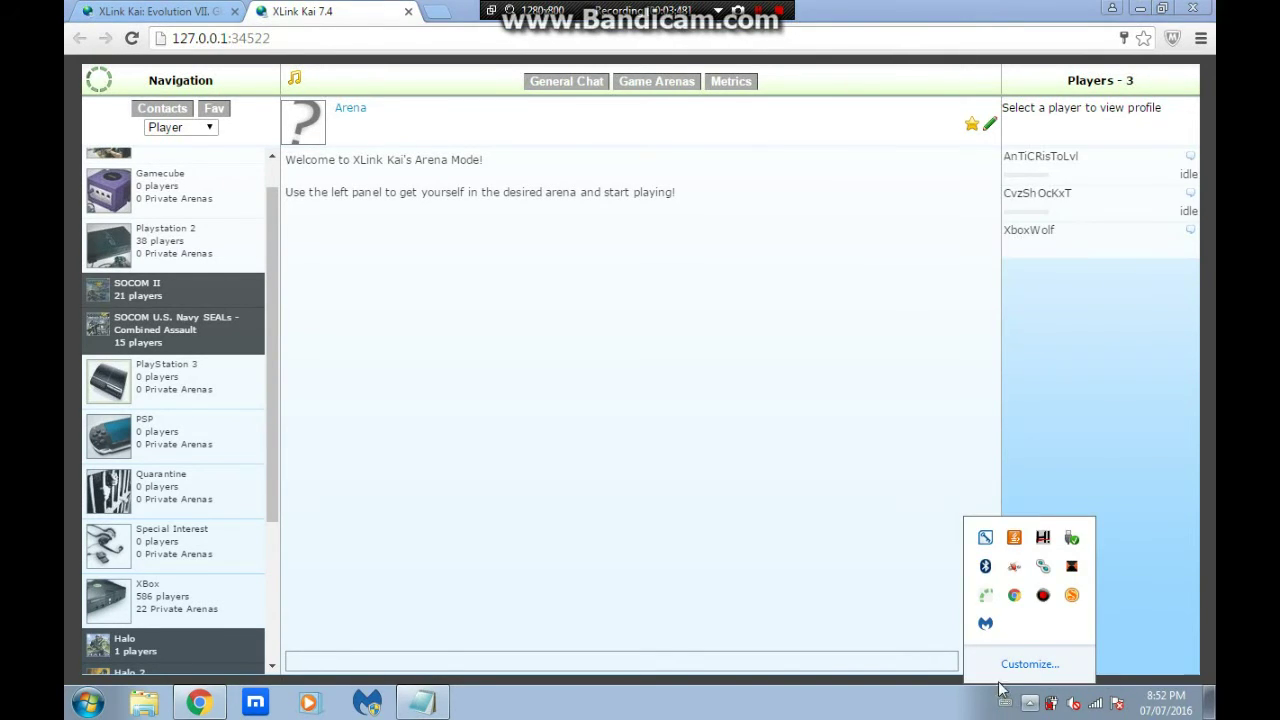
pyautogui.rightClick(987, 598)
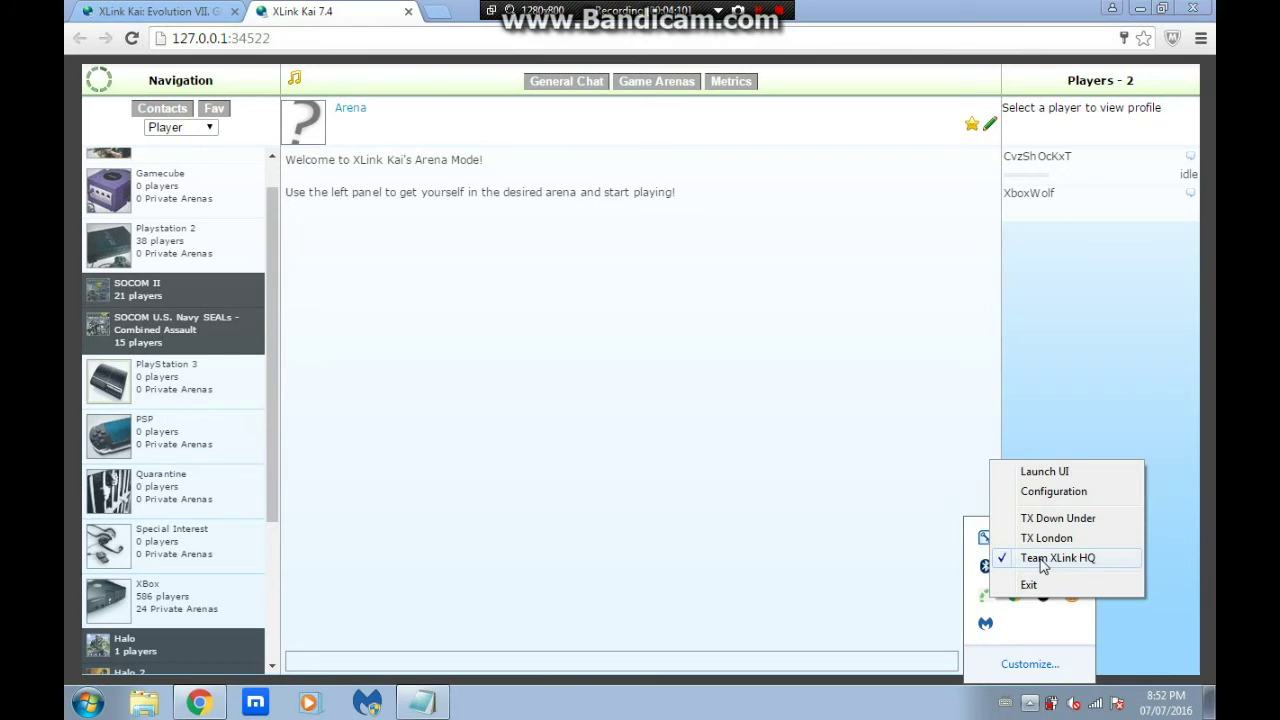
pyautogui.click(803, 529)
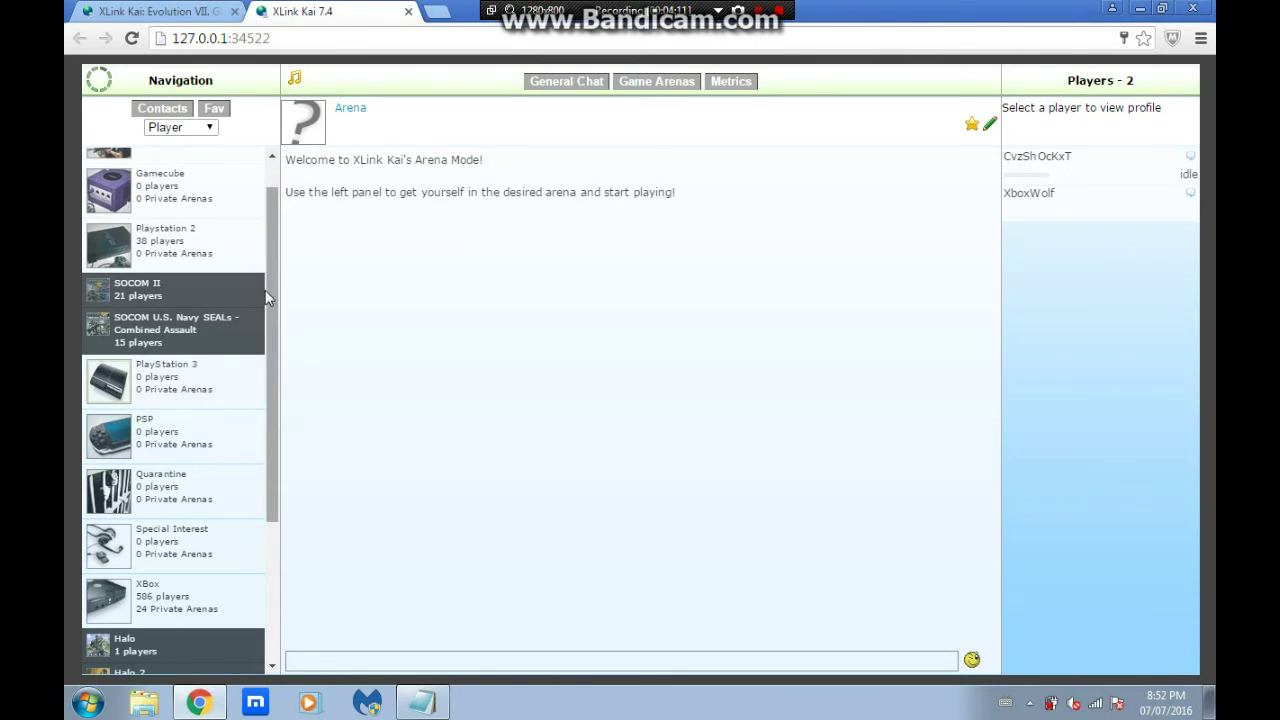
# Go through XBox > First Person Shooter > Halo 2 > Latin America into the Solo Retos room
pyautogui.scroll(1, 268, 213)
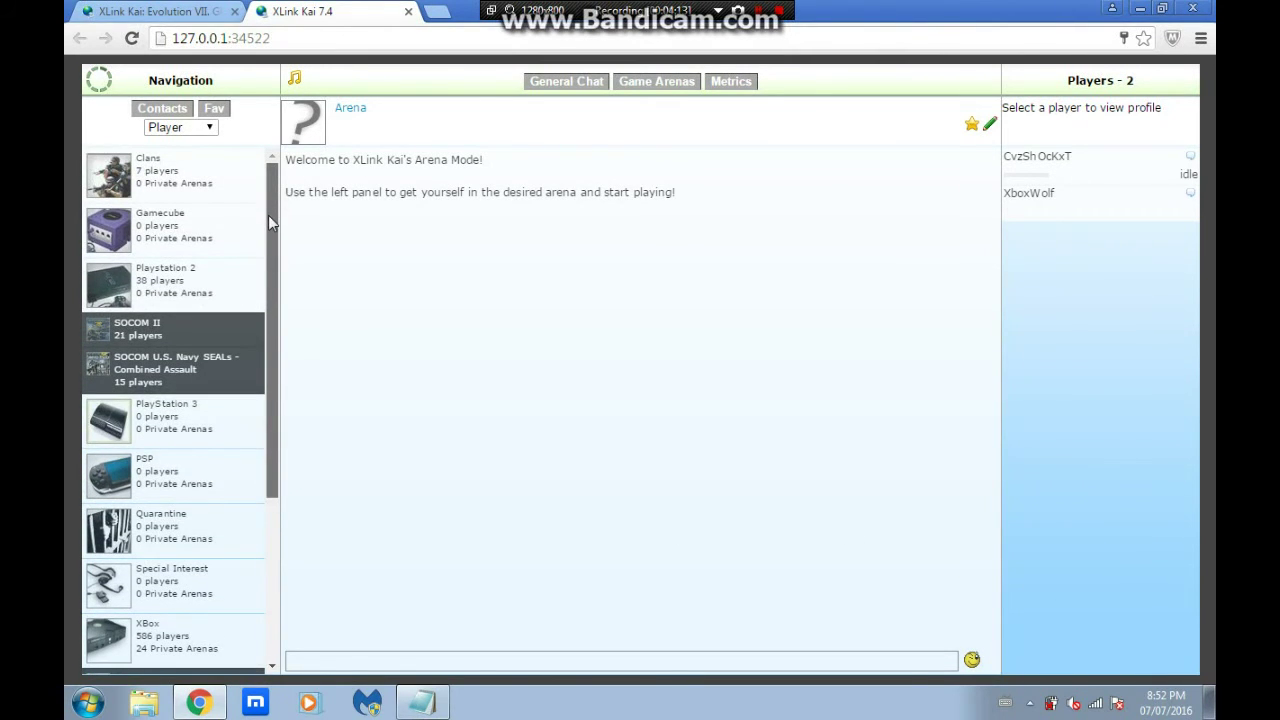
pyautogui.scroll(-3, 251, 281)
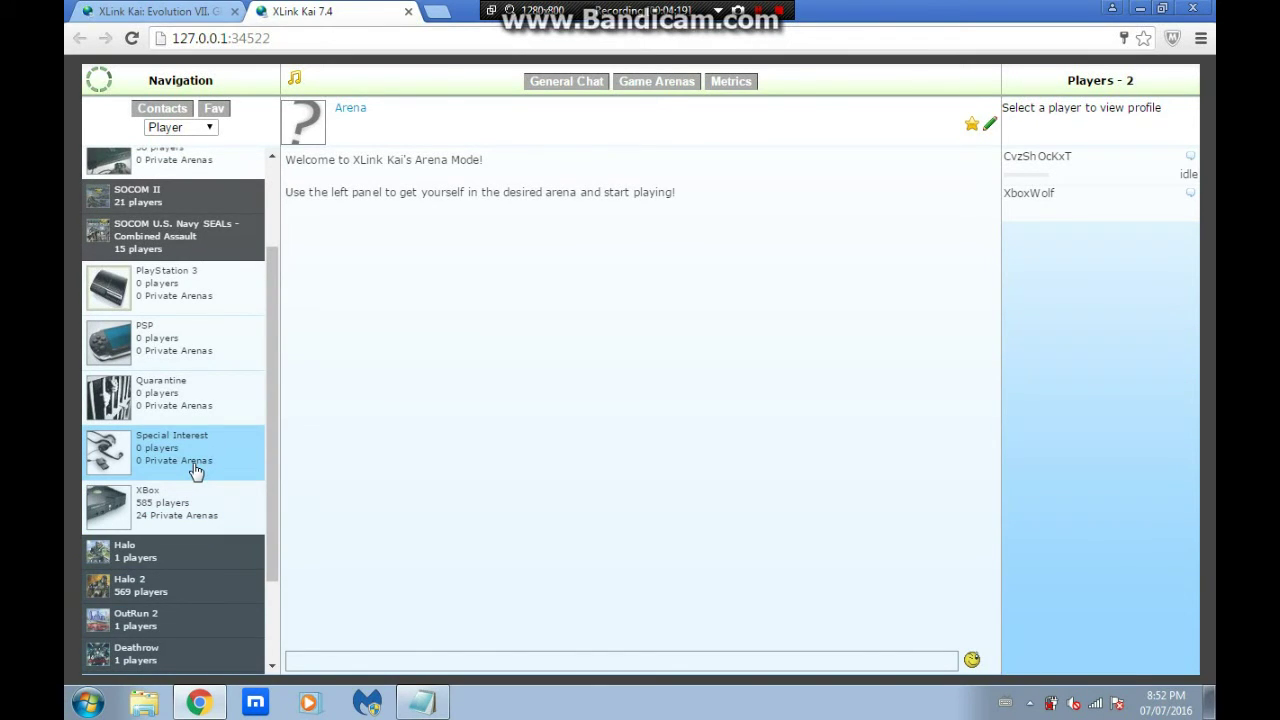
pyautogui.click(171, 514)
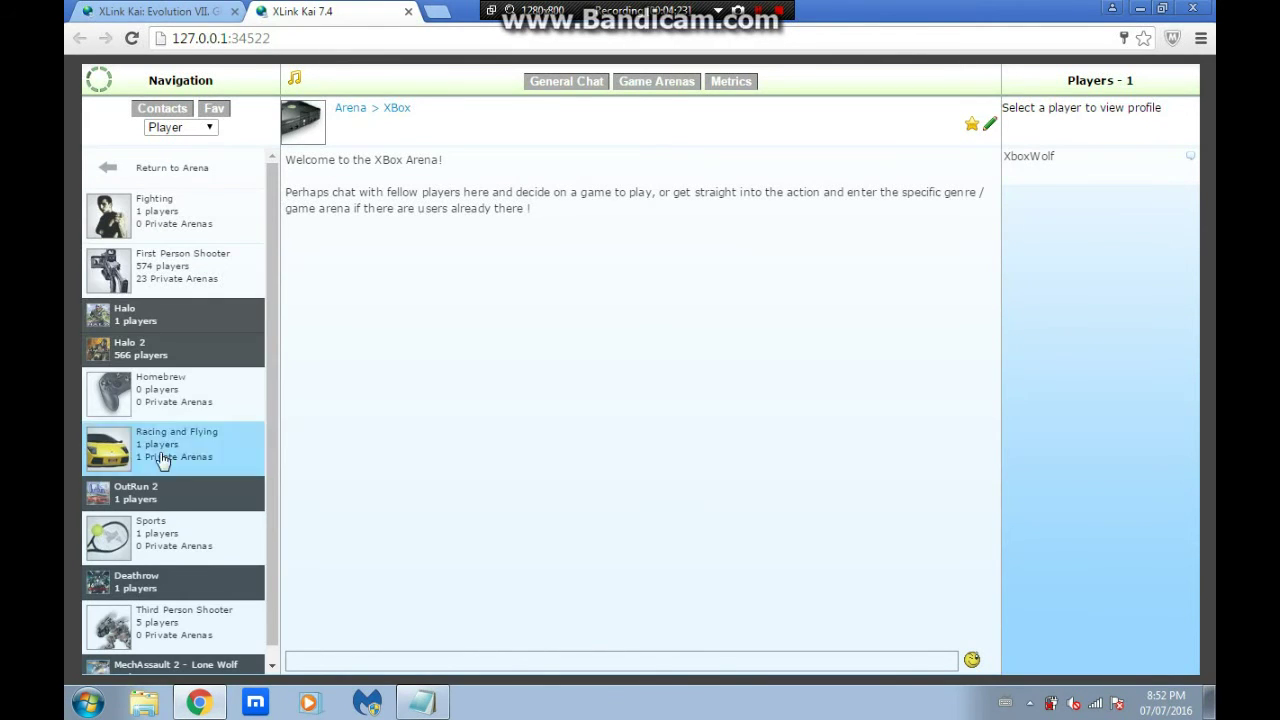
pyautogui.click(177, 266)
pyautogui.scroll(-7, 253, 266)
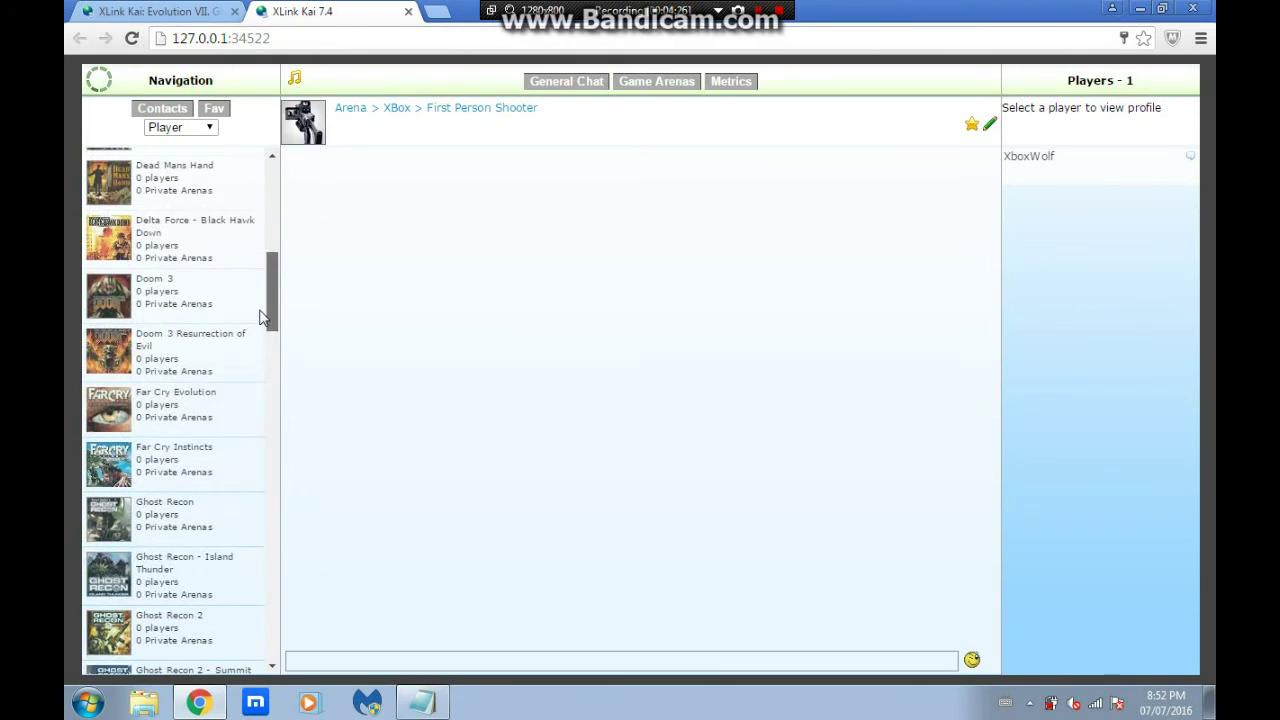
pyautogui.scroll(-8, 250, 360)
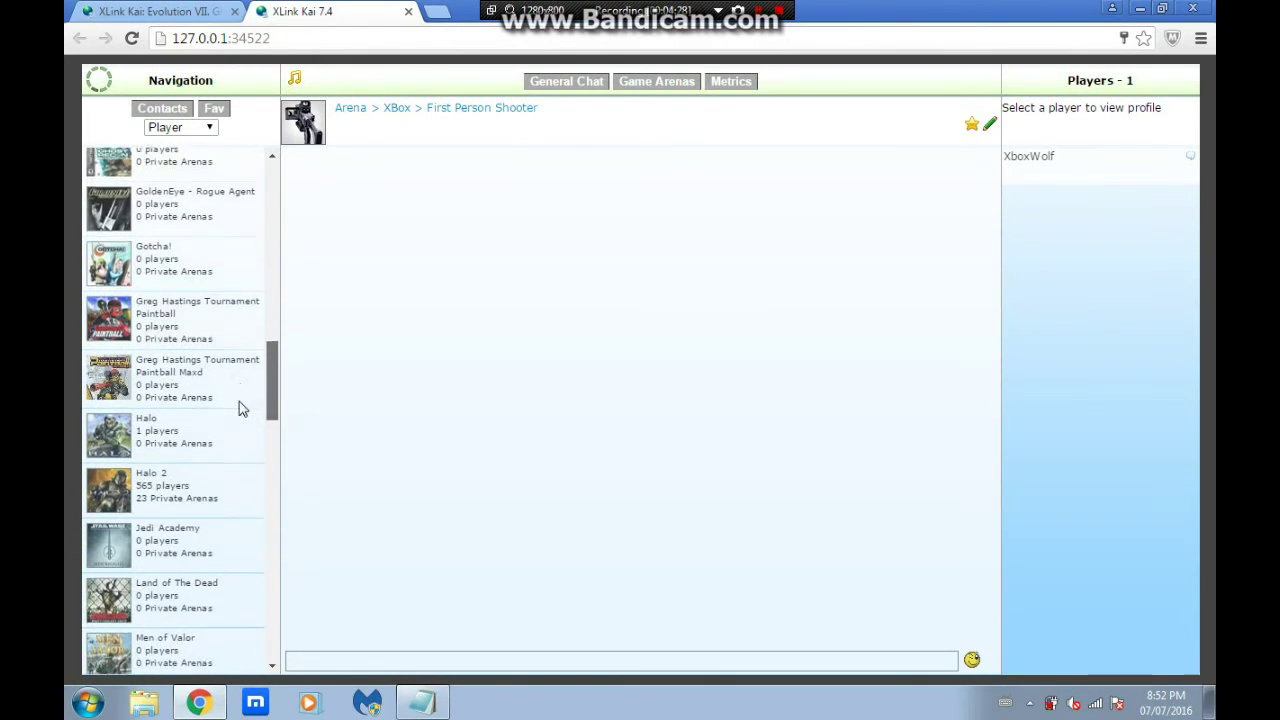
pyautogui.click(188, 466)
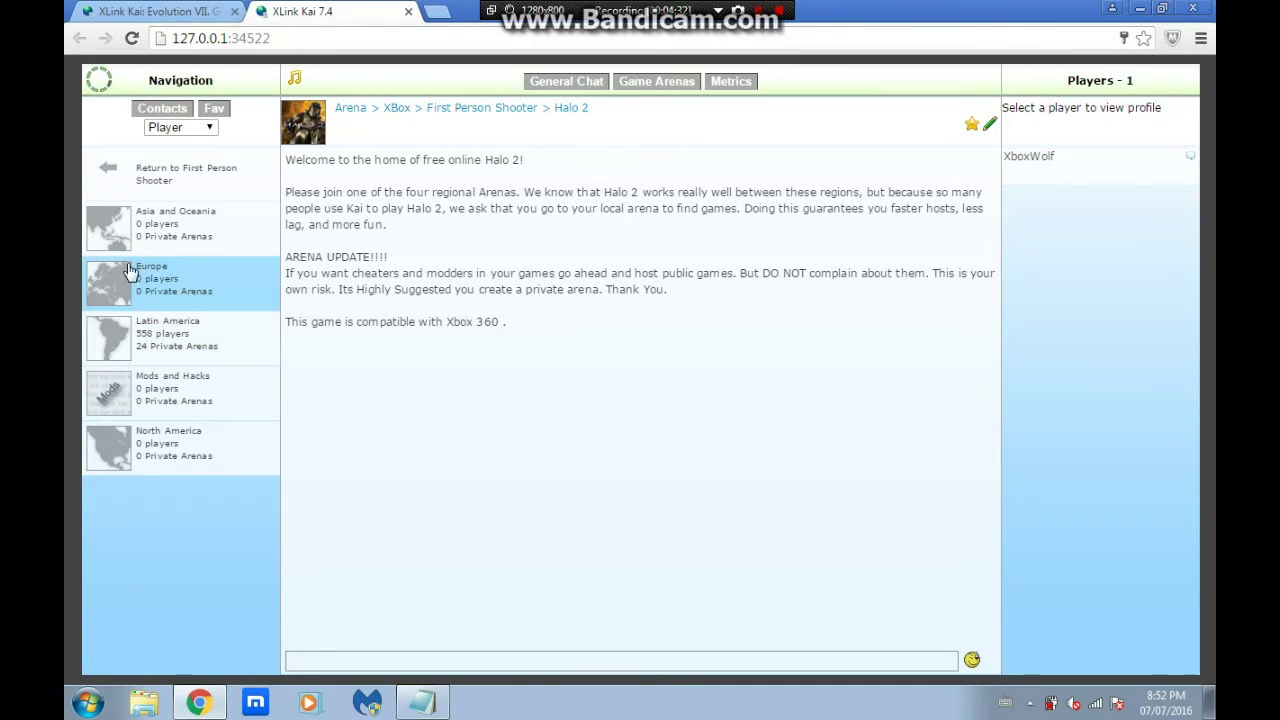
pyautogui.click(167, 324)
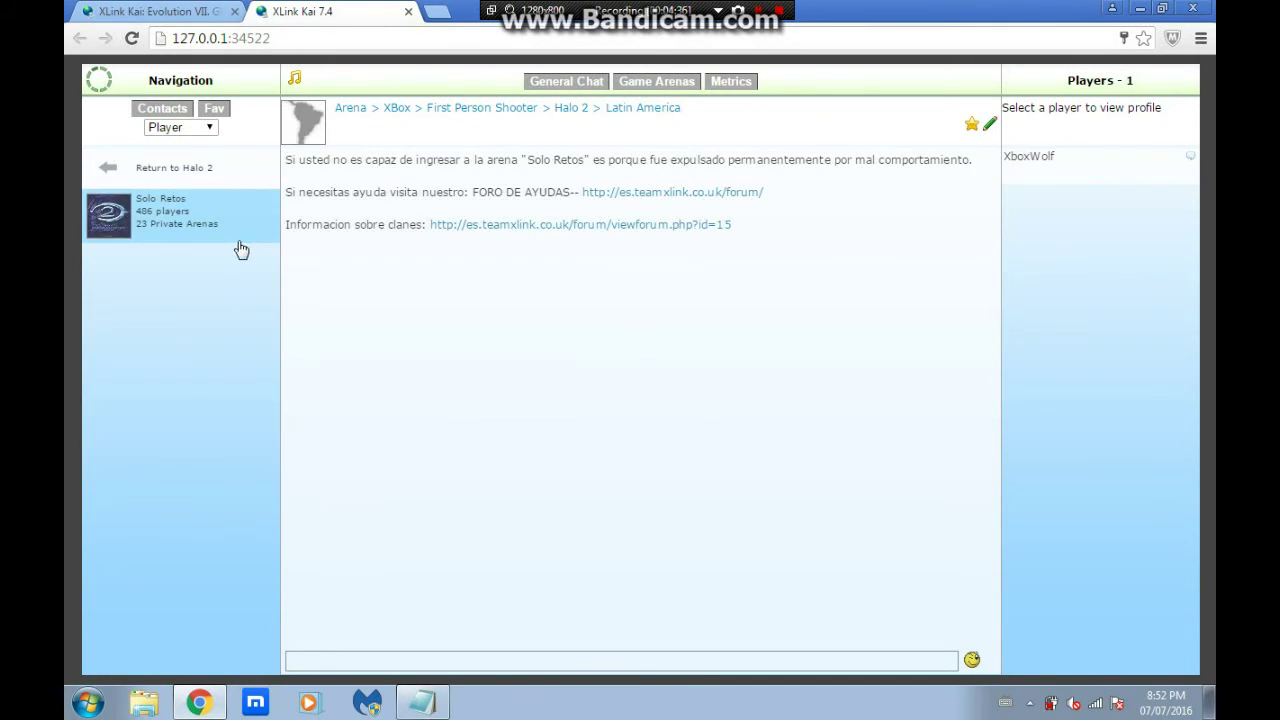
pyautogui.click(236, 244)
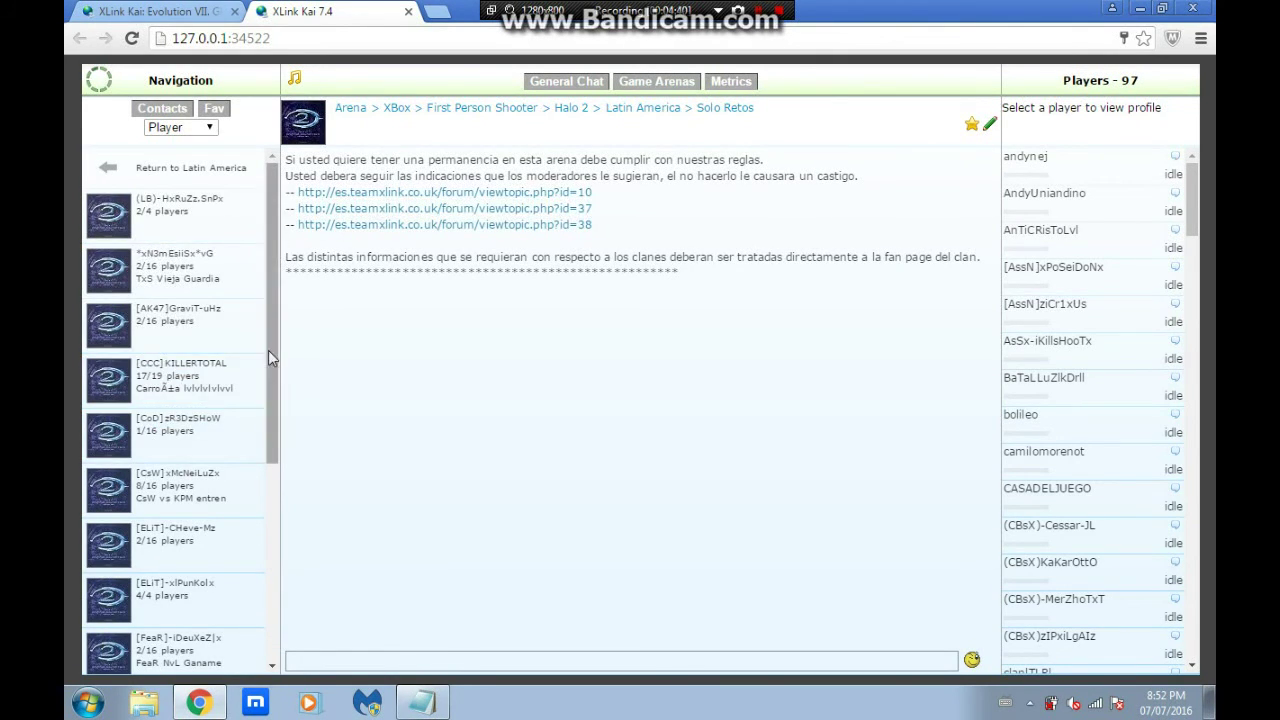
# Look over the Solo Retos room, then return up to the First Person Shooter game list
pyautogui.scroll(-1, 268, 350)
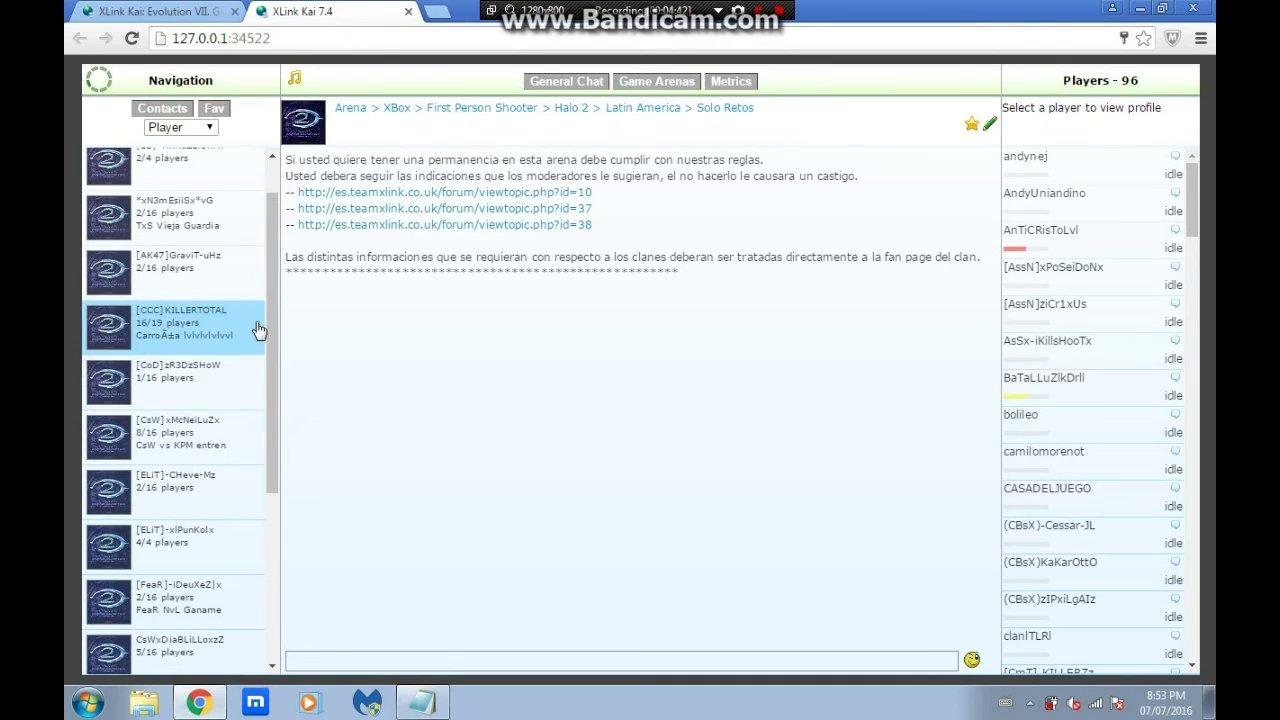
pyautogui.moveTo(269, 307); pyautogui.dragTo(269, 241)
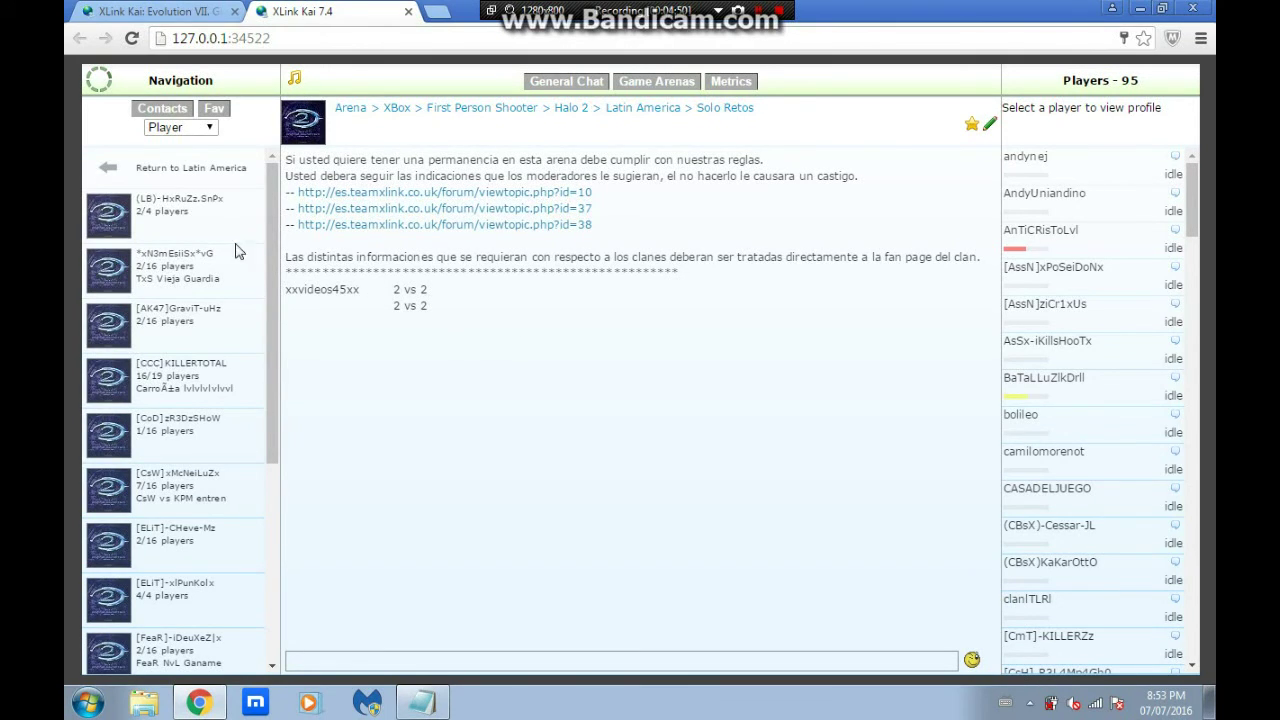
pyautogui.click(116, 170)
pyautogui.click(116, 170)
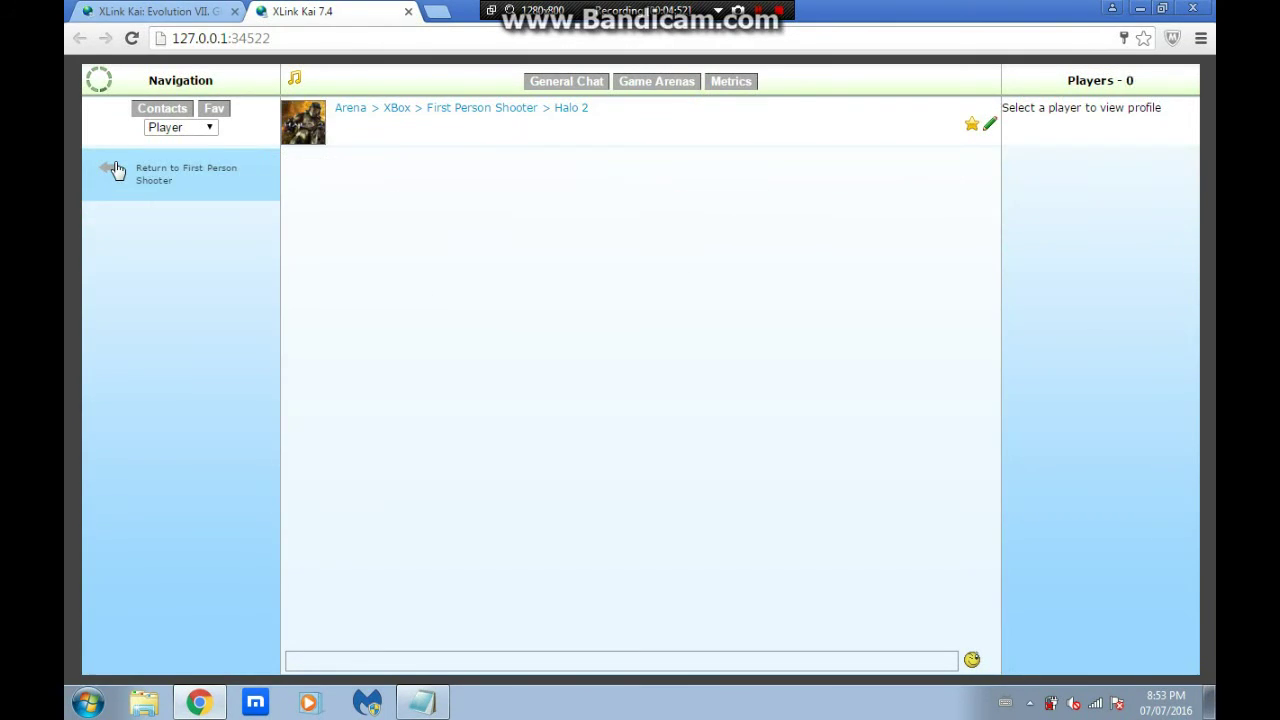
pyautogui.click(116, 170)
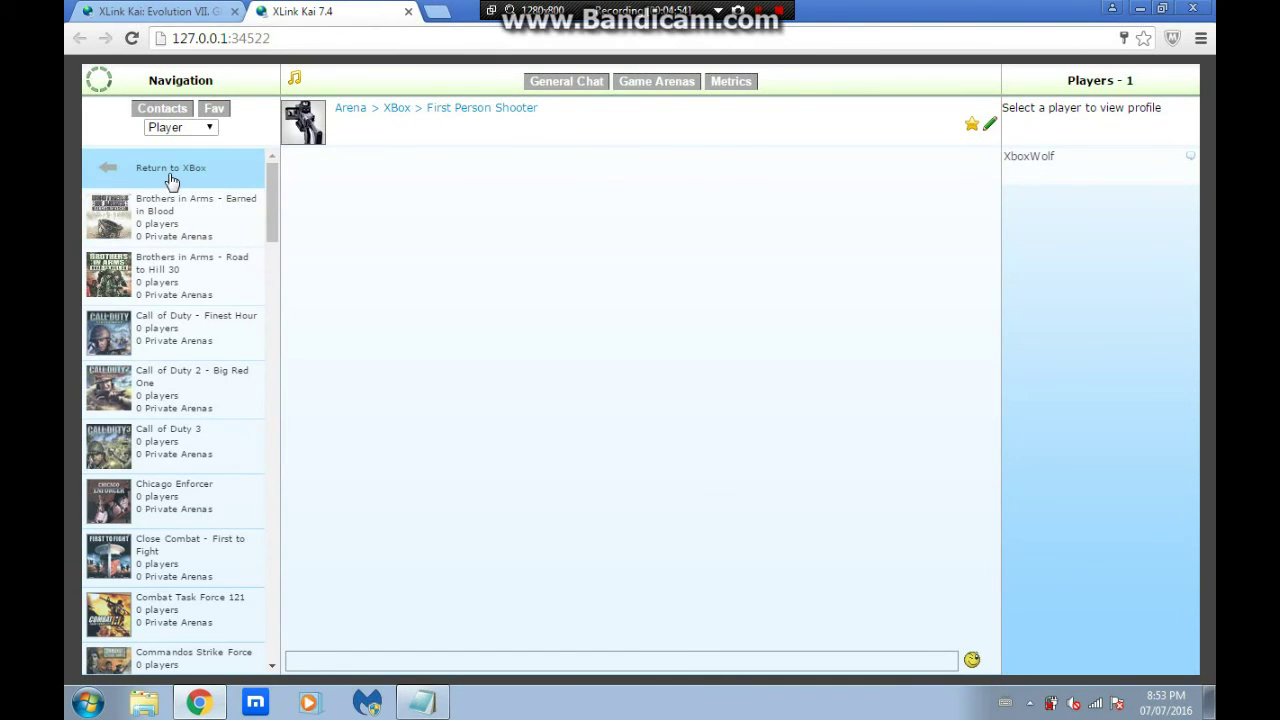
# Return to the XBox arena, open Third Person Shooter, and enter MechAssault 2 - Lone Wolf
pyautogui.click(170, 172)
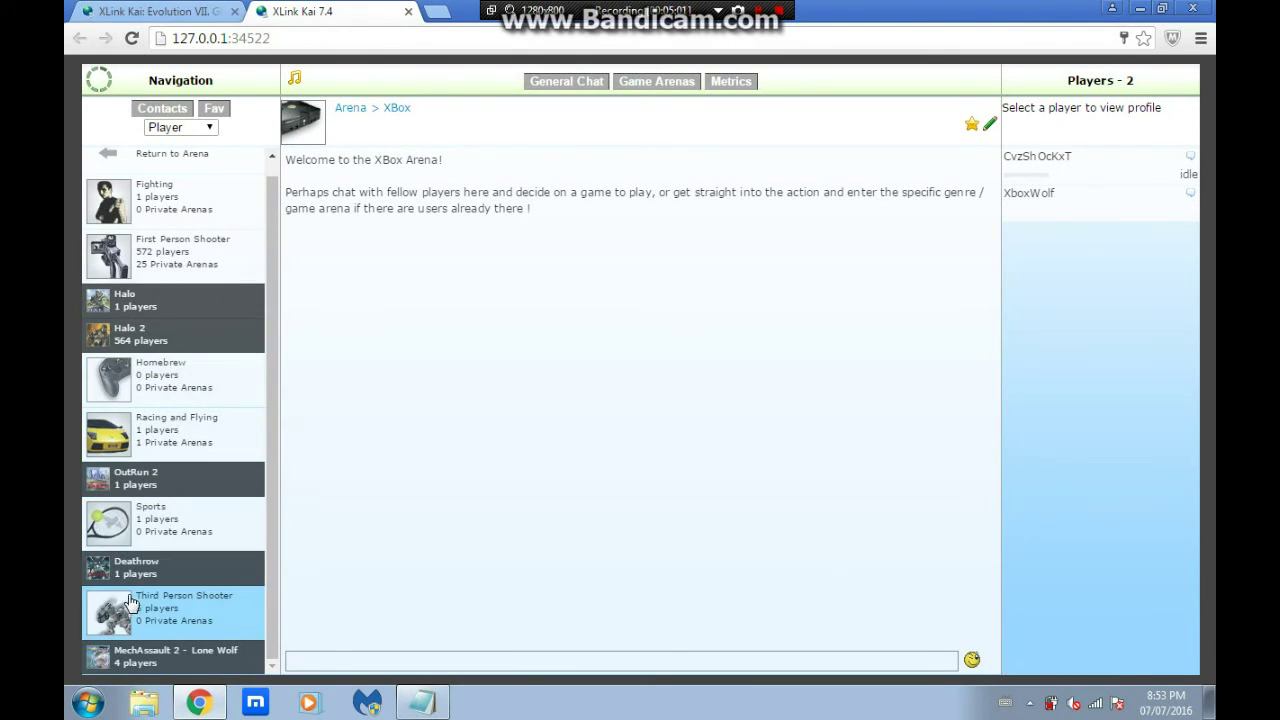
pyautogui.click(198, 611)
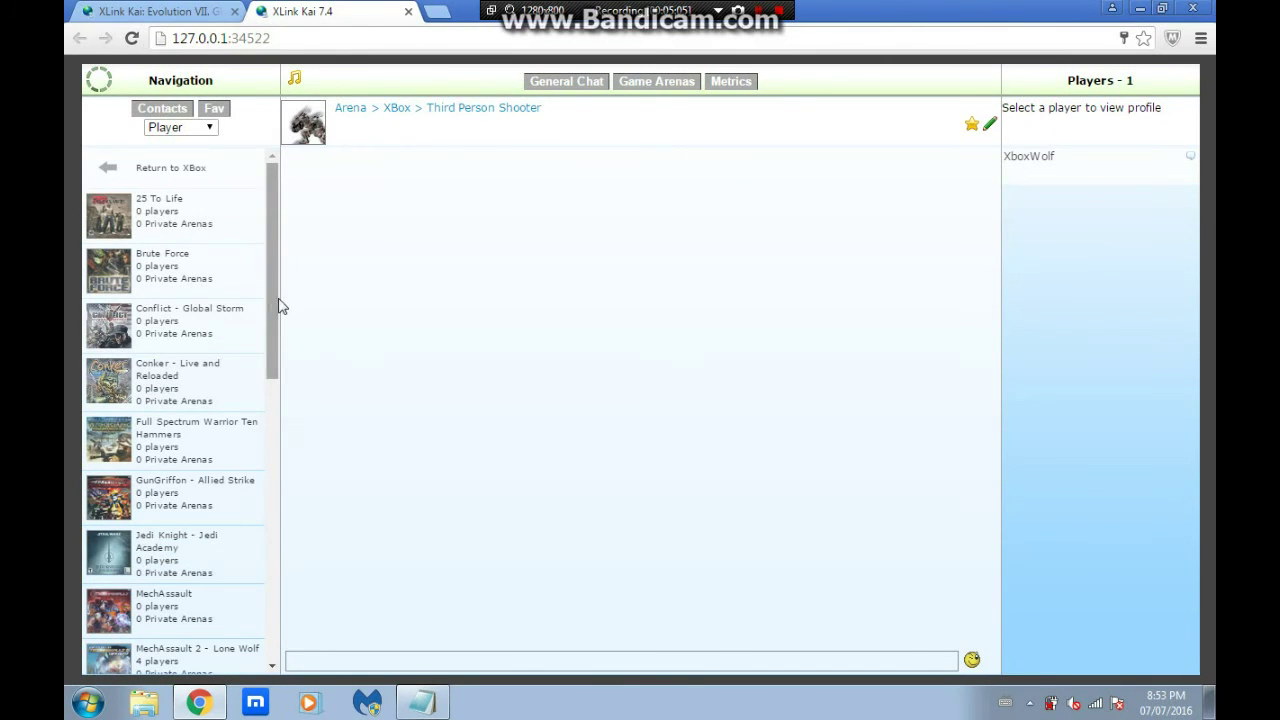
pyautogui.moveTo(277, 303); pyautogui.dragTo(274, 374)
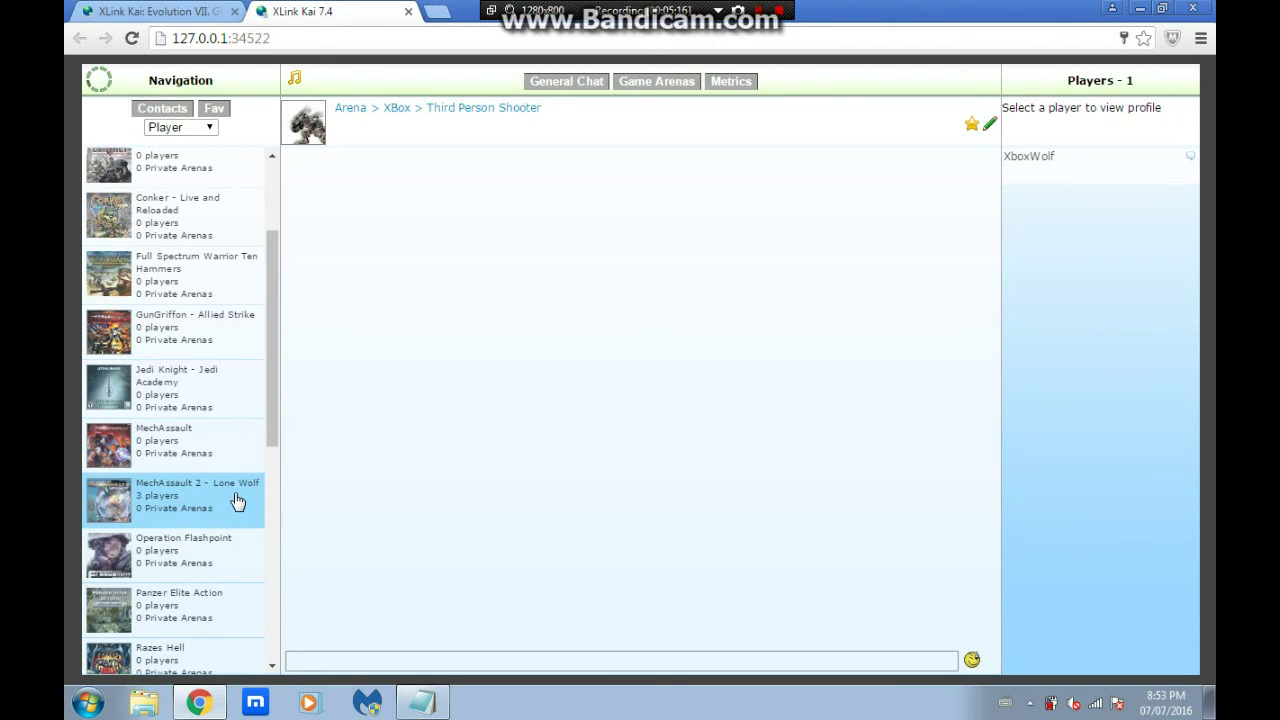
pyautogui.click(123, 514)
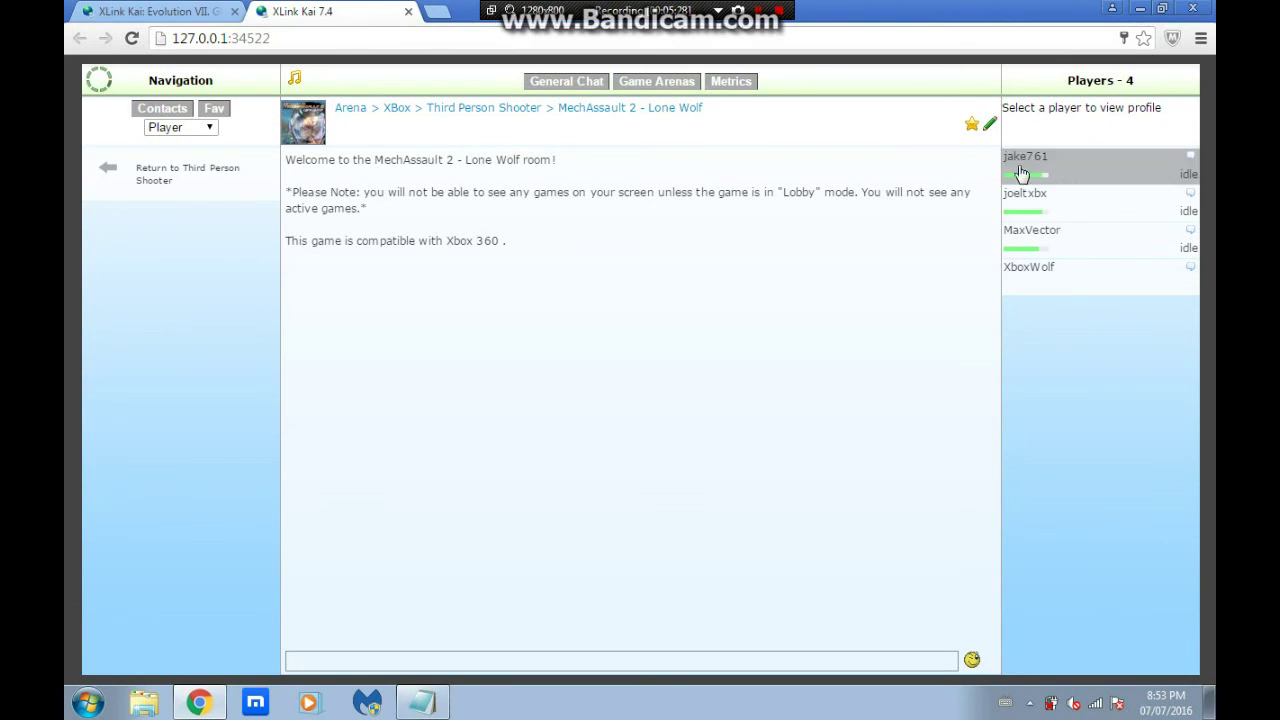
pyautogui.click(659, 86)
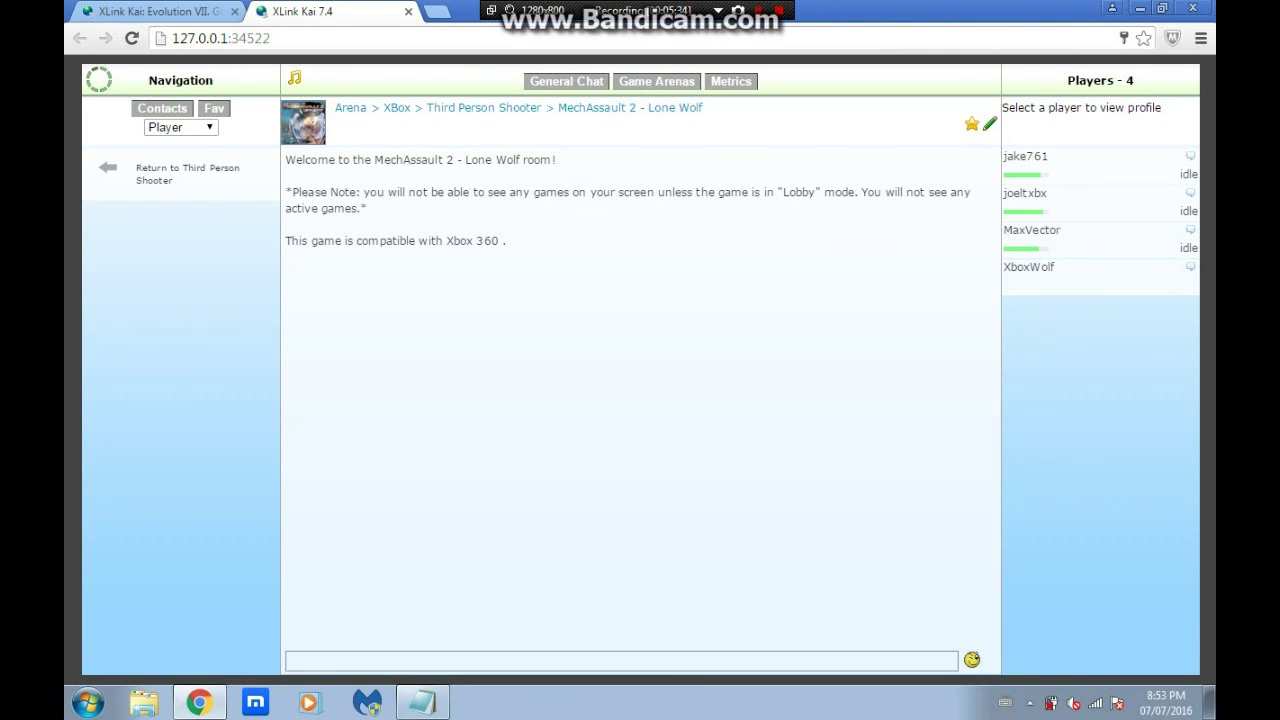